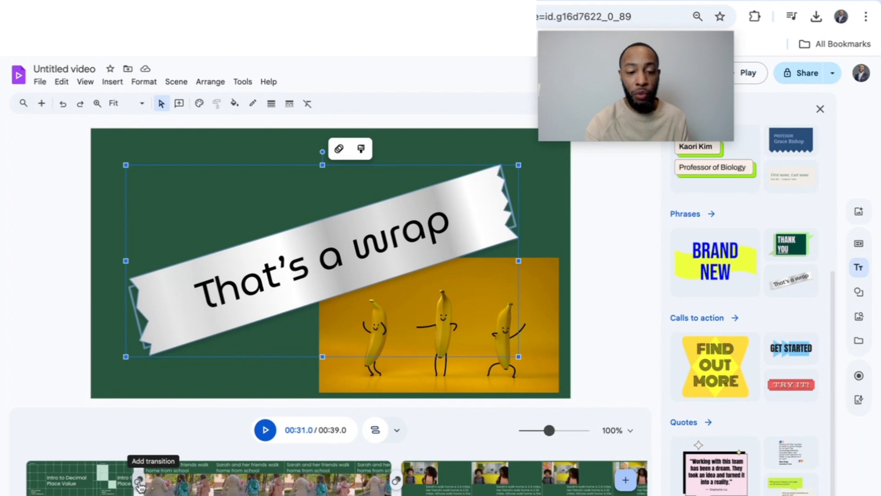
Add a Spin transition between the first and second scenes and a Push transition between the second and third scenes.
{"action": "left_click", "coordinate": [138, 480]}
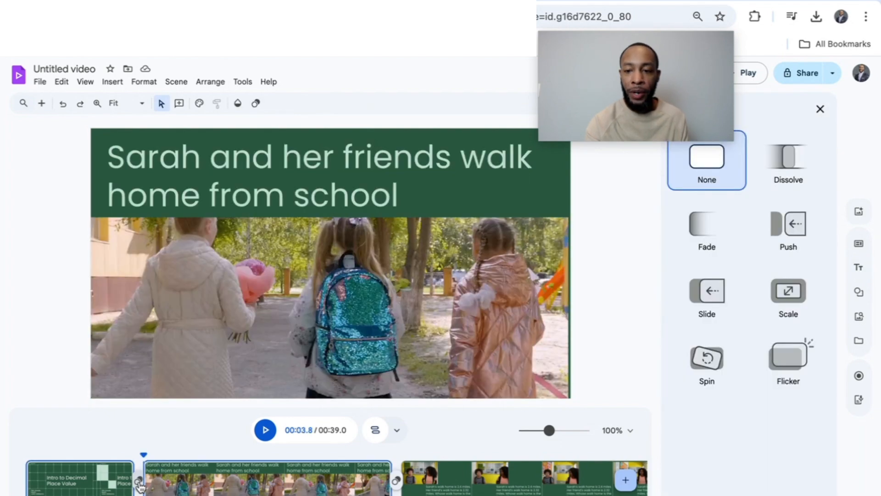
{"action": "mouse_move", "coordinate": [707, 306]}
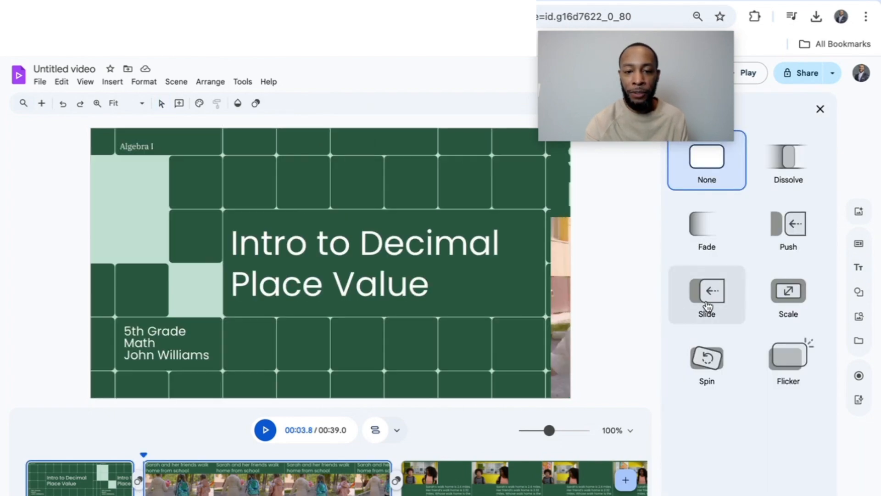
{"action": "mouse_move", "coordinate": [784, 291]}
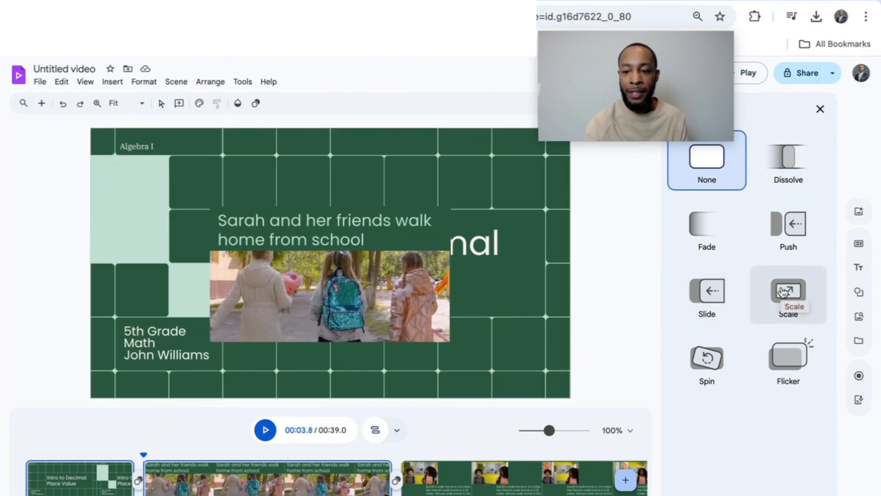
{"action": "mouse_move", "coordinate": [712, 360]}
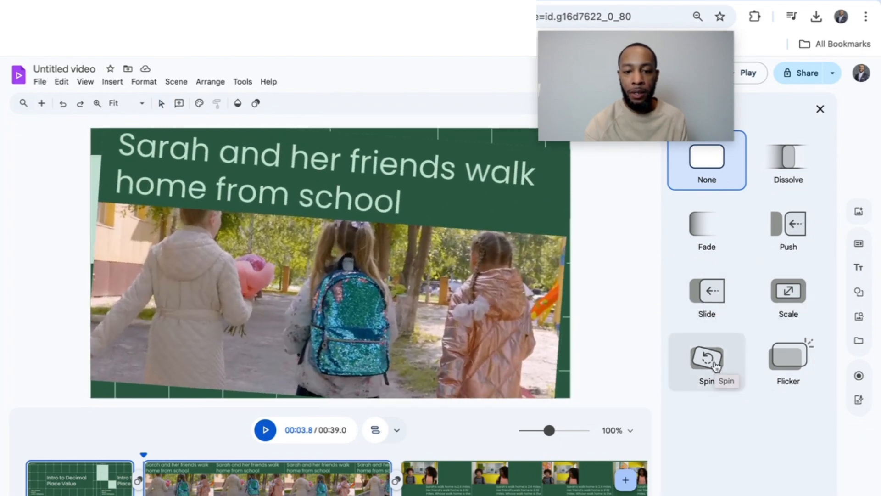
{"action": "left_click", "coordinate": [713, 362]}
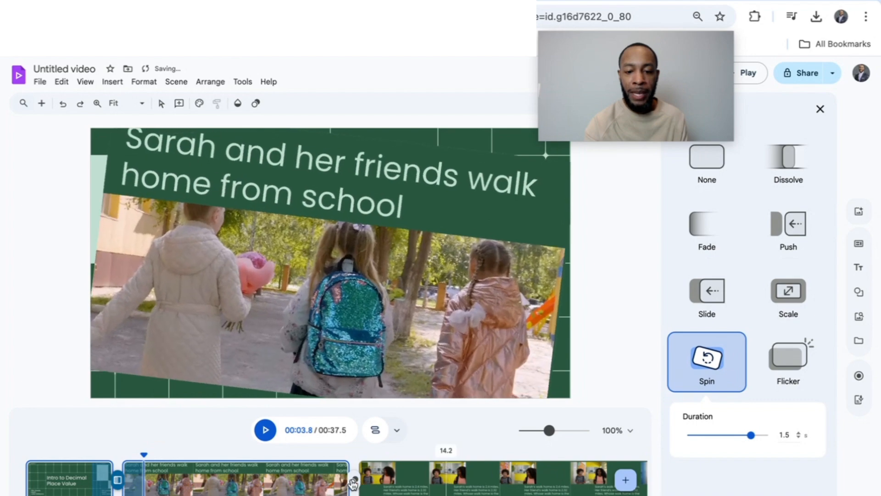
{"action": "left_click", "coordinate": [356, 483]}
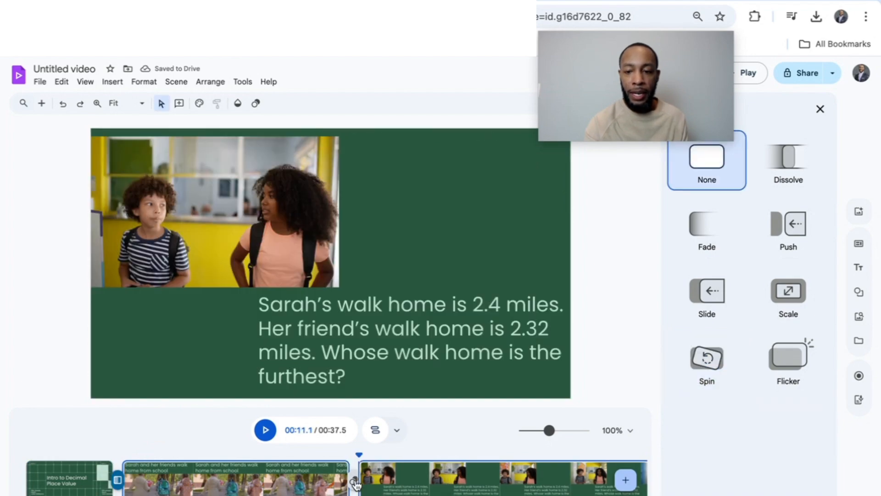
{"action": "left_click", "coordinate": [785, 241]}
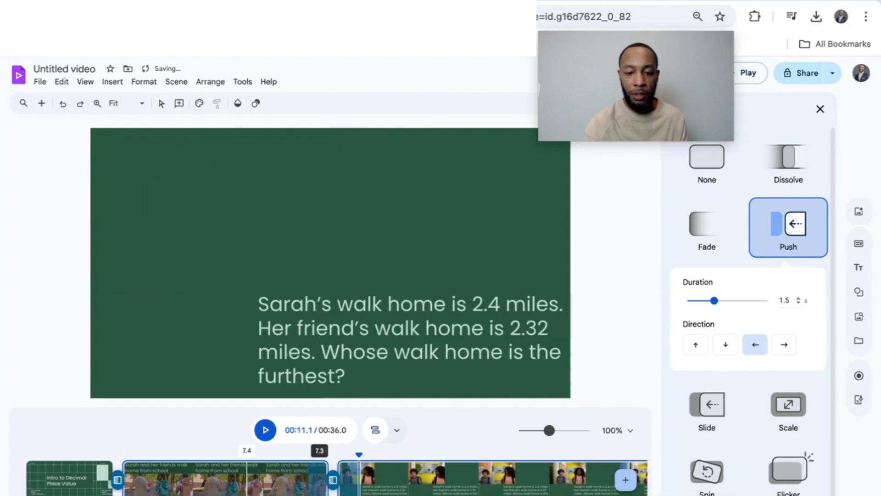
Add a Fade transition between the third and fourth scenes and a Dissolve transition before the "That's a wrap" scene.
{"action": "scroll", "coordinate": [331, 477], "scroll_direction": "right", "scroll_amount": 3}
{"action": "scroll", "coordinate": [143, 477], "scroll_direction": "right", "scroll_amount": 6}
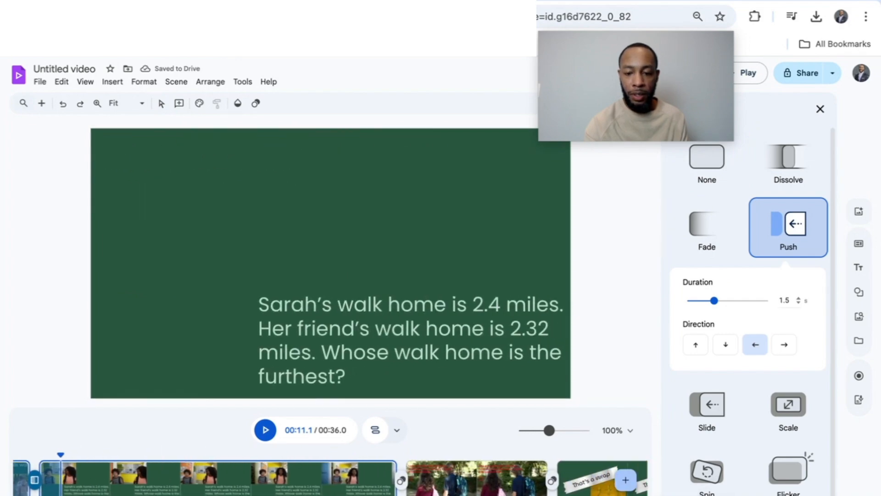
{"action": "left_click", "coordinate": [399, 490]}
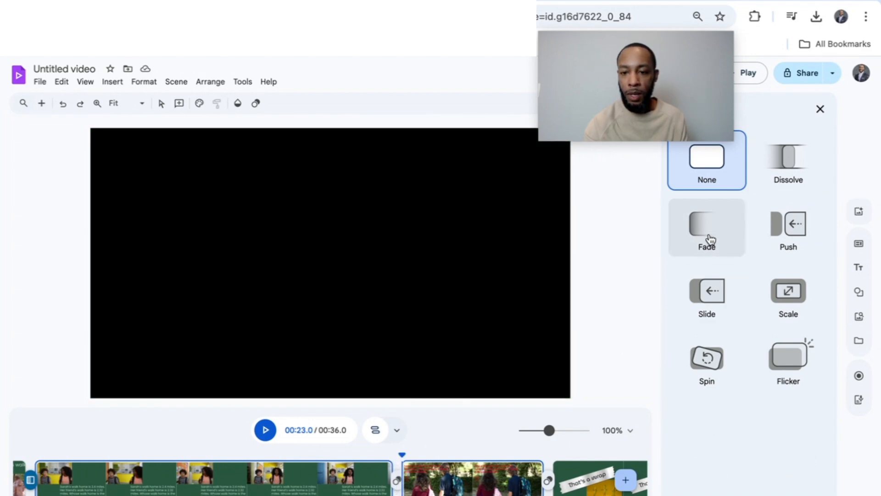
{"action": "left_click", "coordinate": [710, 238]}
{"action": "left_click", "coordinate": [506, 482]}
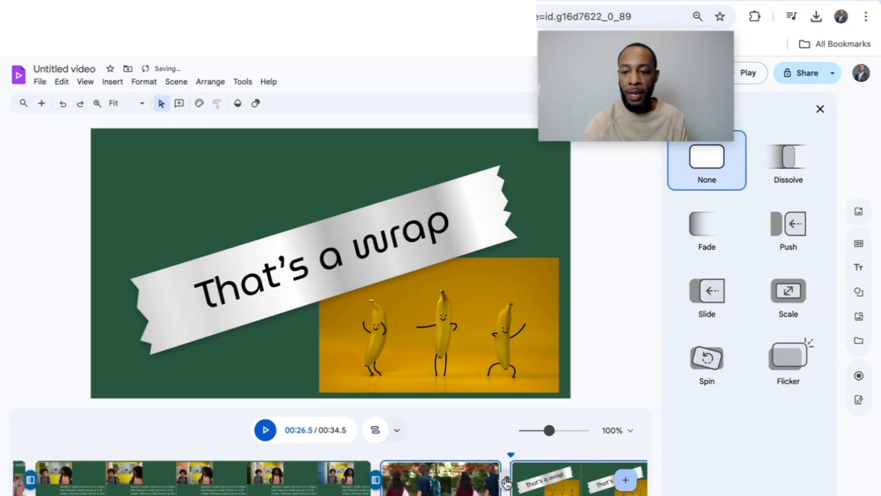
{"action": "left_click", "coordinate": [788, 163]}
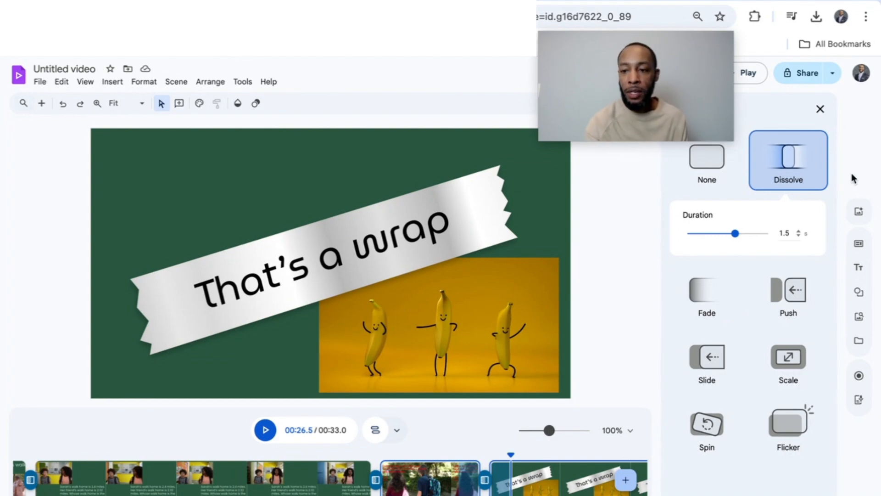
Open the stock media library and limit it to music.
{"action": "left_click", "coordinate": [859, 319]}
{"action": "mouse_move", "coordinate": [688, 62]}
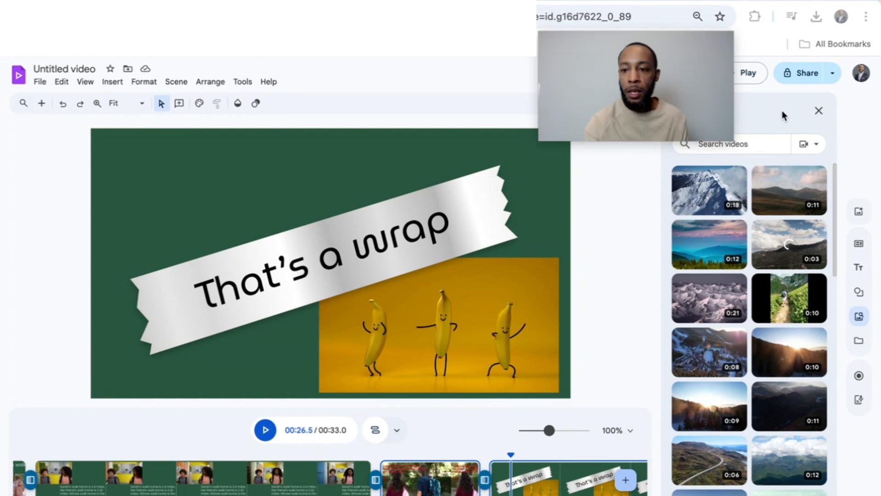
{"action": "left_click", "coordinate": [819, 146]}
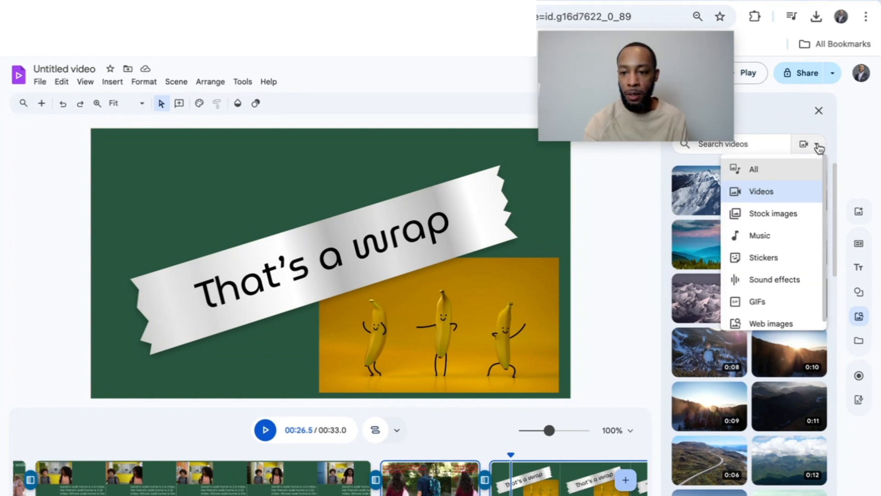
{"action": "left_click", "coordinate": [770, 236]}
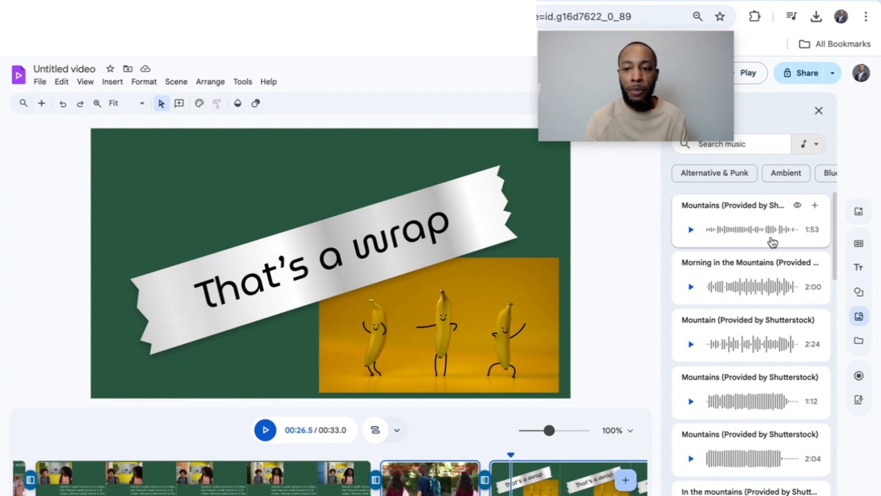
Browse the music genre and mood filters and apply the Happy filter.
{"action": "mouse_move", "coordinate": [770, 171]}
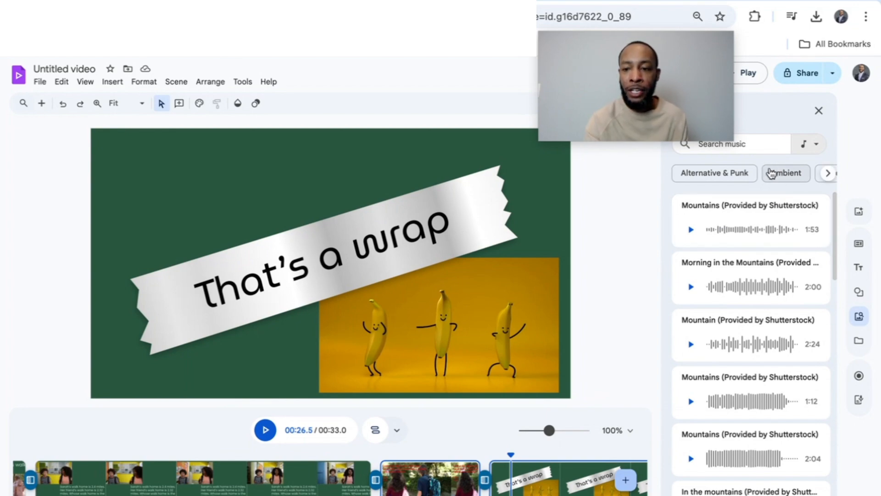
{"action": "left_click", "coordinate": [829, 175]}
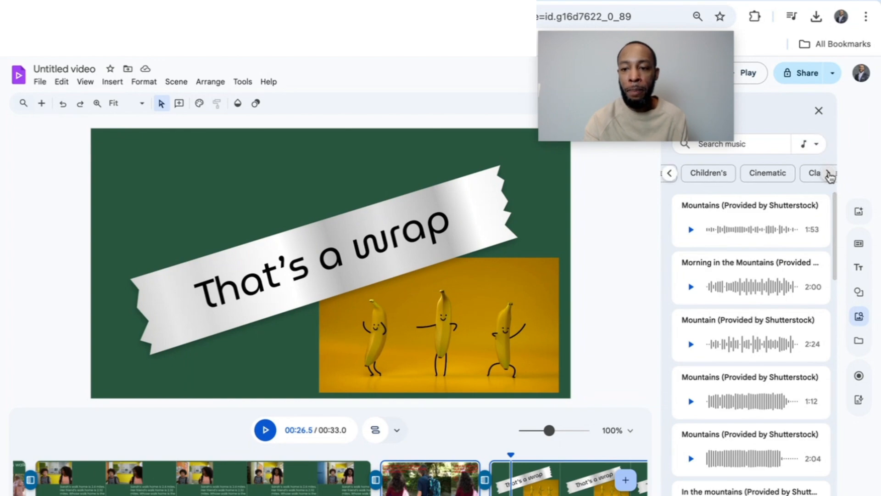
{"action": "left_click", "coordinate": [829, 174]}
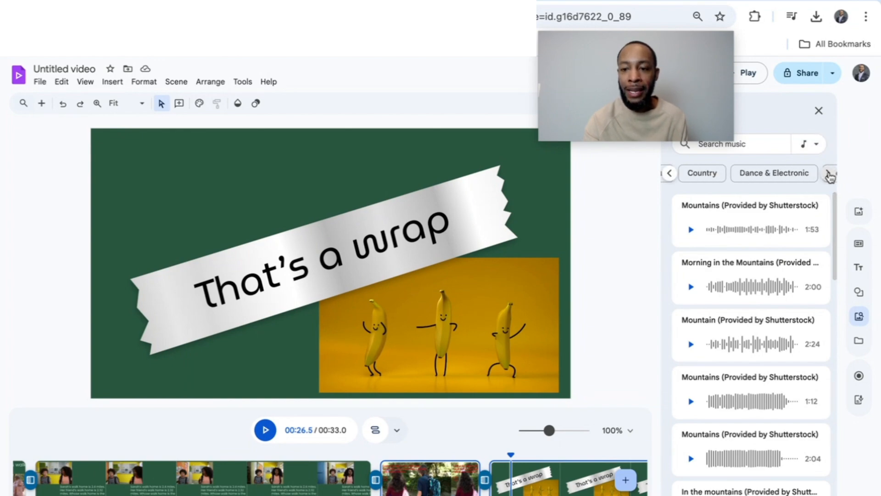
{"action": "left_click", "coordinate": [829, 175]}
{"action": "left_click", "coordinate": [829, 175]}
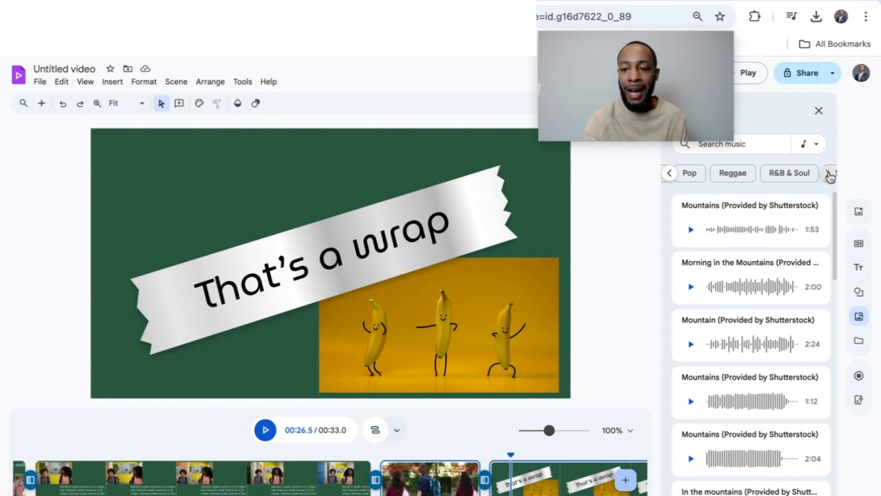
{"action": "left_click", "coordinate": [829, 175]}
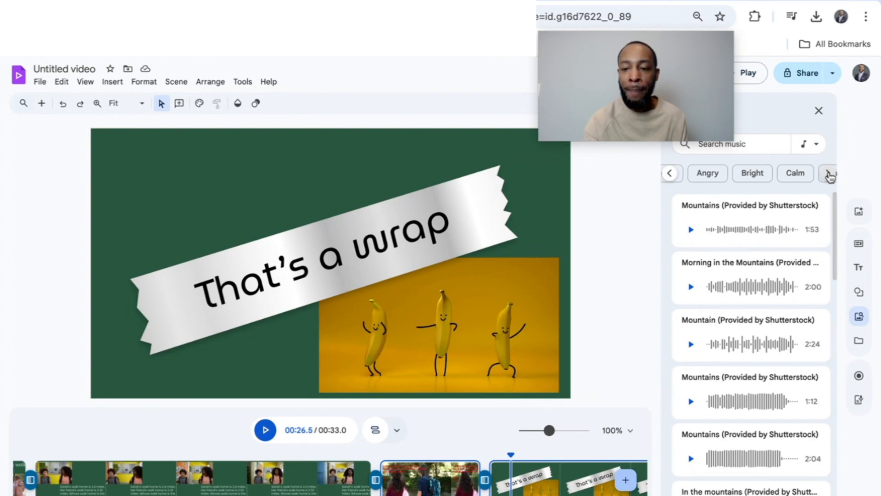
{"action": "left_click", "coordinate": [829, 175]}
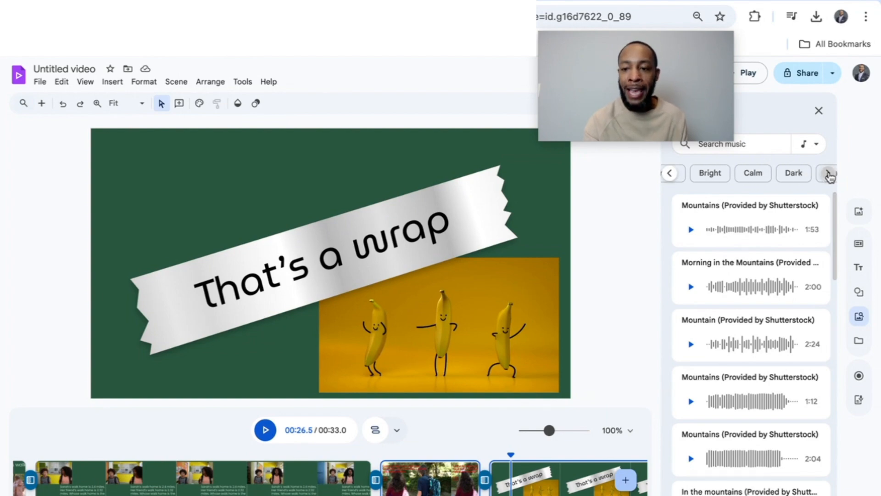
{"action": "left_click", "coordinate": [804, 173]}
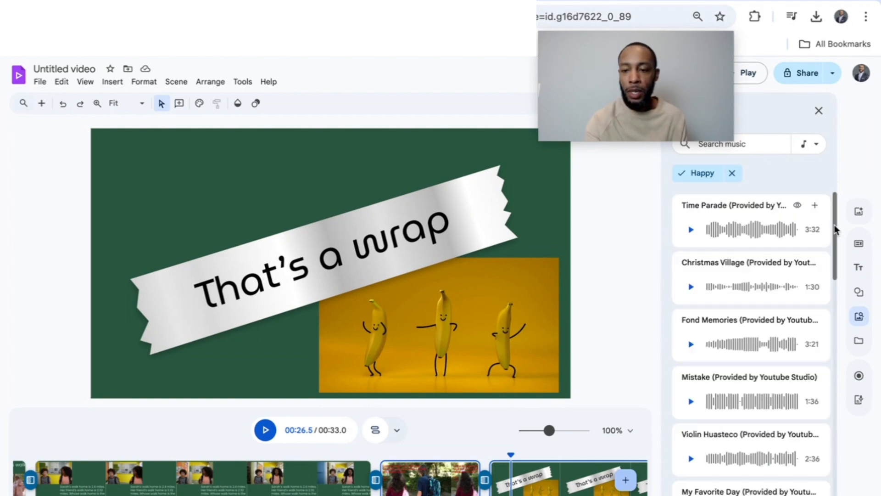
Listen to the Purple Mind and Good Starts tracks in the Happy music list.
{"action": "left_click_drag", "start_coordinate": [833, 222], "coordinate": [848, 338]}
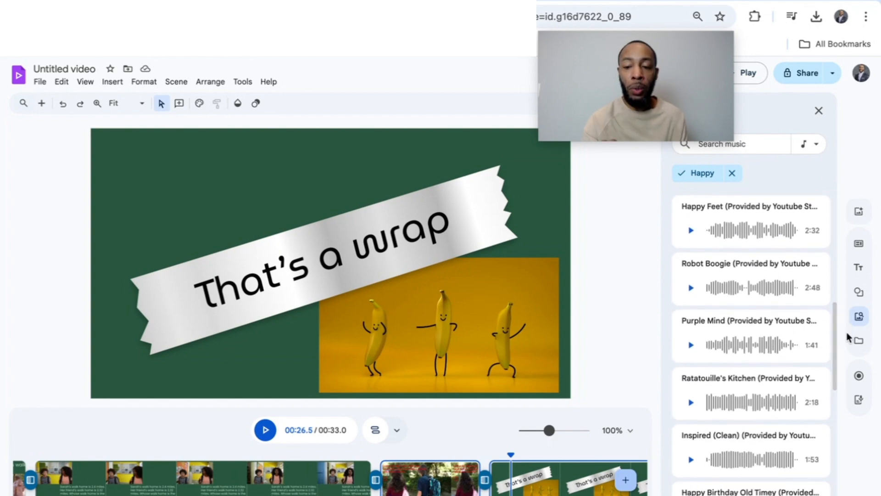
{"action": "left_click", "coordinate": [692, 345]}
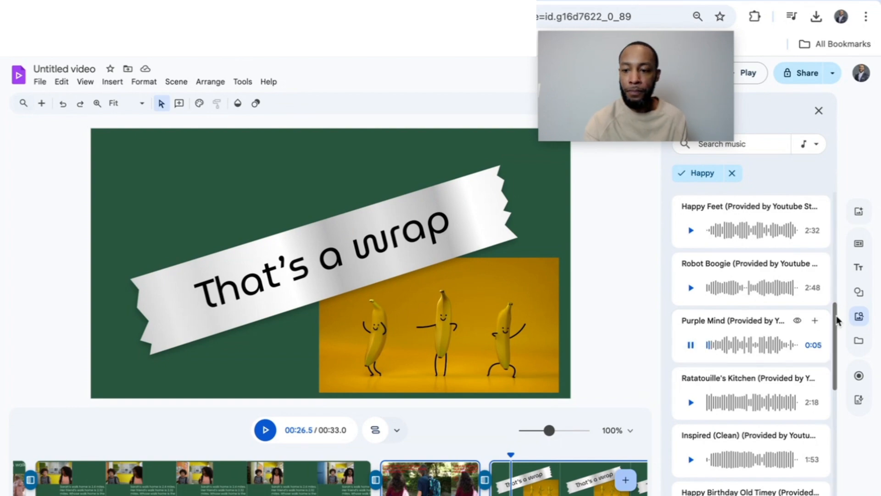
{"action": "left_click_drag", "start_coordinate": [836, 320], "coordinate": [842, 440]}
{"action": "left_click", "coordinate": [691, 306]}
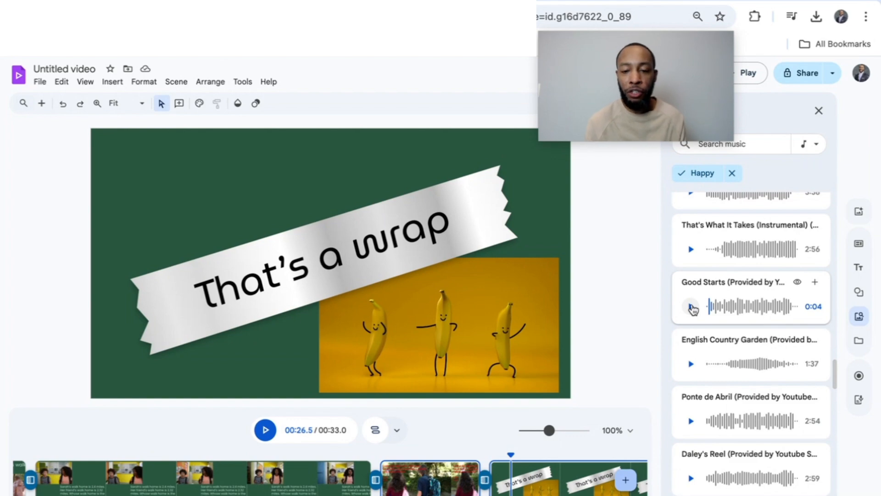
{"action": "left_click", "coordinate": [692, 307]}
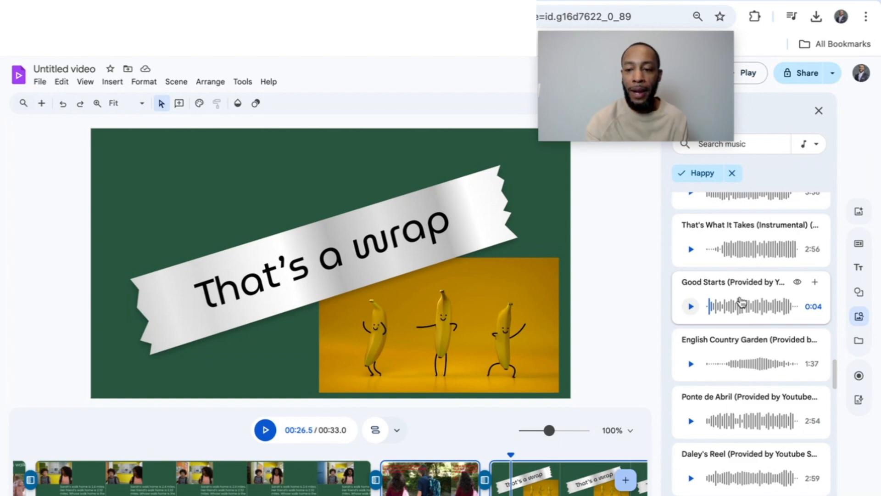
{"action": "left_click", "coordinate": [815, 283]}
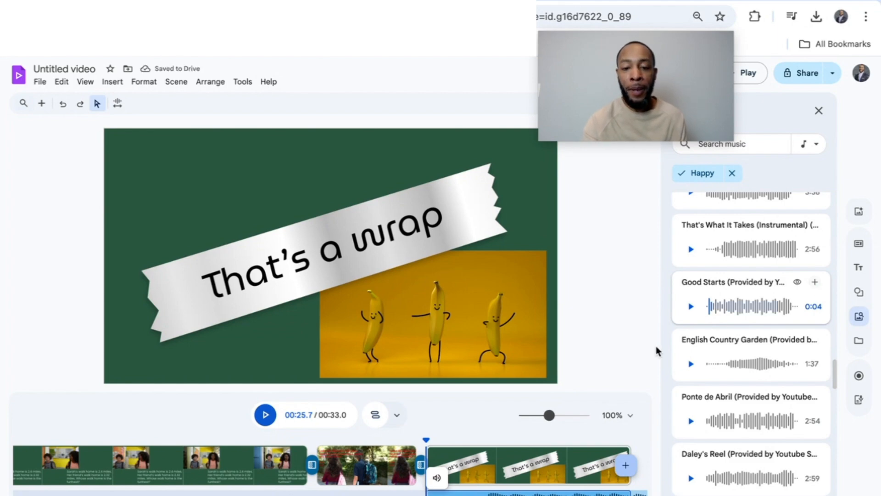
{"action": "left_click", "coordinate": [451, 437]}
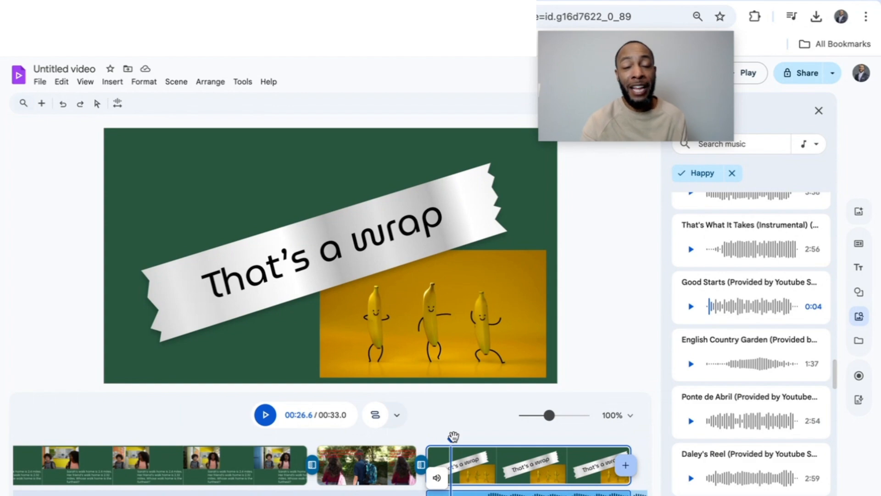
{"action": "left_click", "coordinate": [62, 106]}
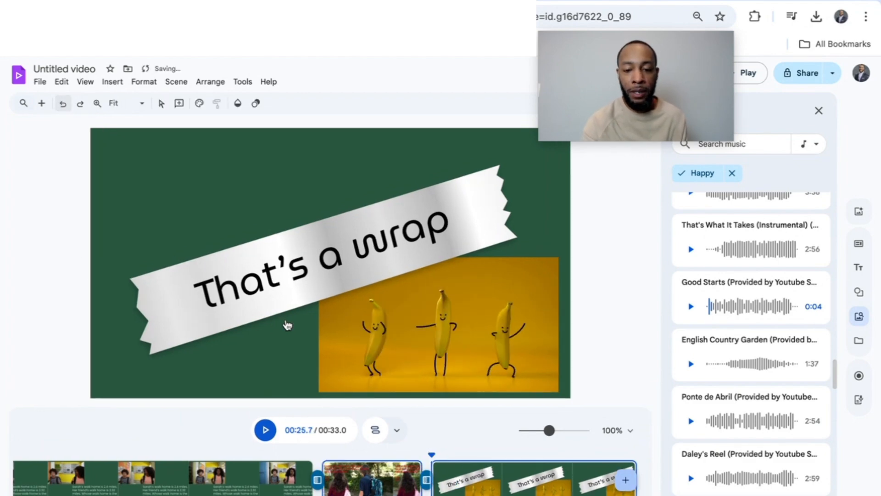
Add the Good Starts track to the timeline from the start of the first scene and preview the video's opening.
{"action": "left_click_drag", "start_coordinate": [444, 447], "coordinate": [5, 486]}
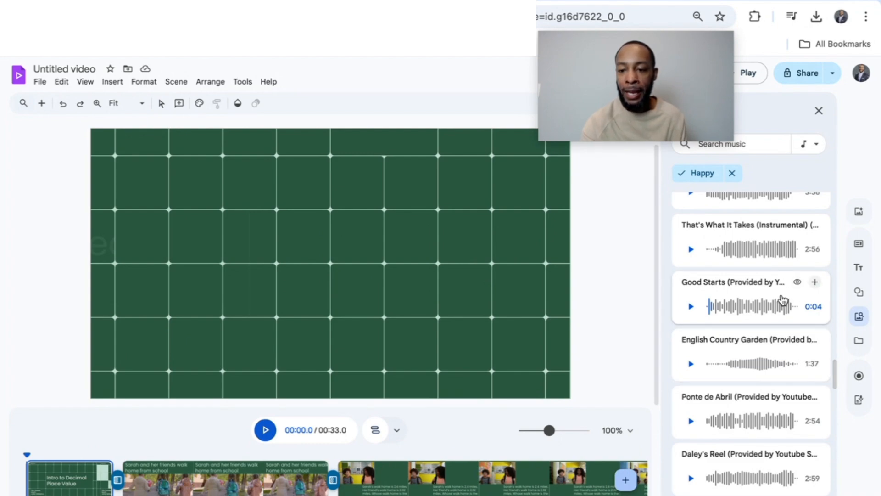
{"action": "left_click_drag", "start_coordinate": [781, 301], "coordinate": [55, 493]}
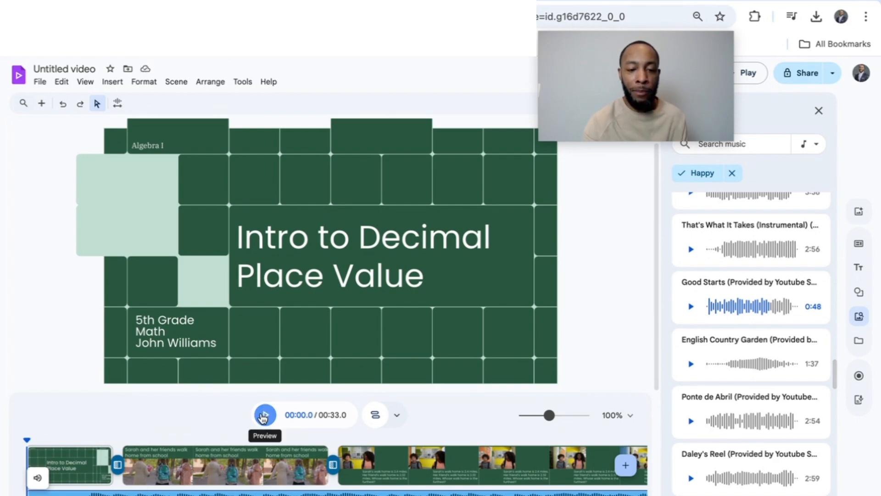
{"action": "left_click", "coordinate": [264, 415]}
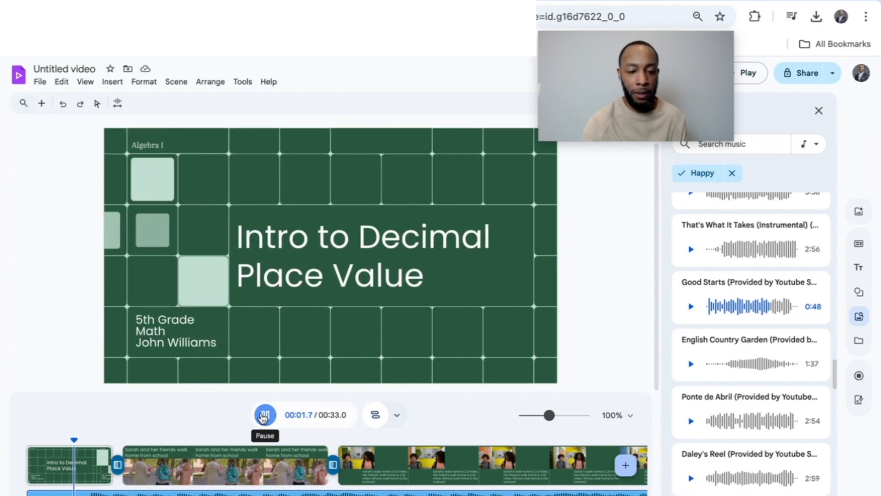
{"action": "left_click", "coordinate": [264, 415]}
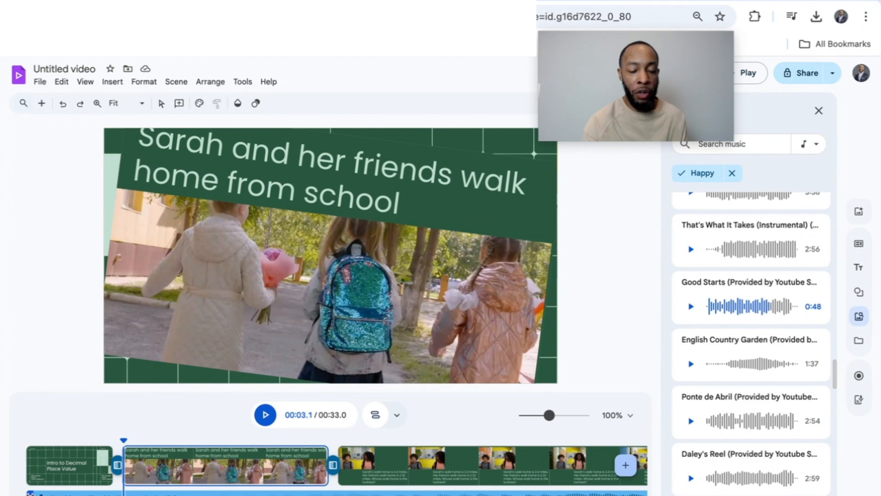
Trim the start of the Good Starts clip to about 30.9 s and move the clip back to the video's beginning.
{"action": "left_click", "coordinate": [29, 494]}
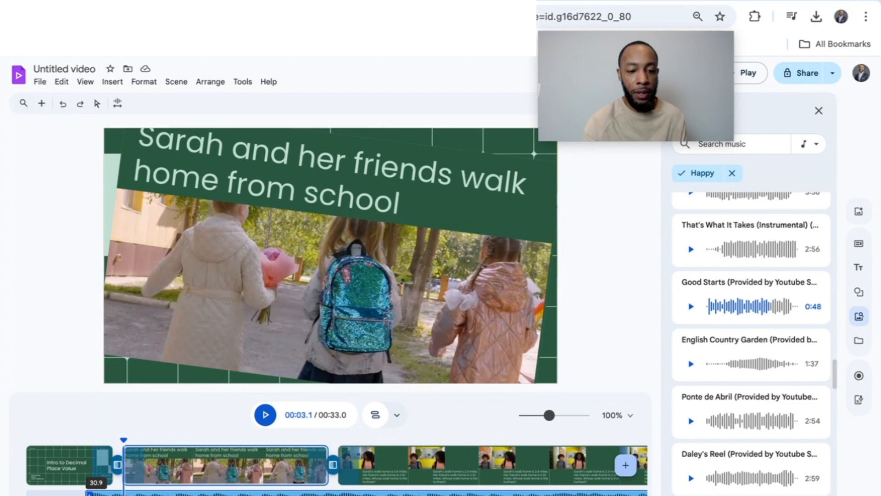
{"action": "left_click_drag", "start_coordinate": [136, 493], "coordinate": [75, 492]}
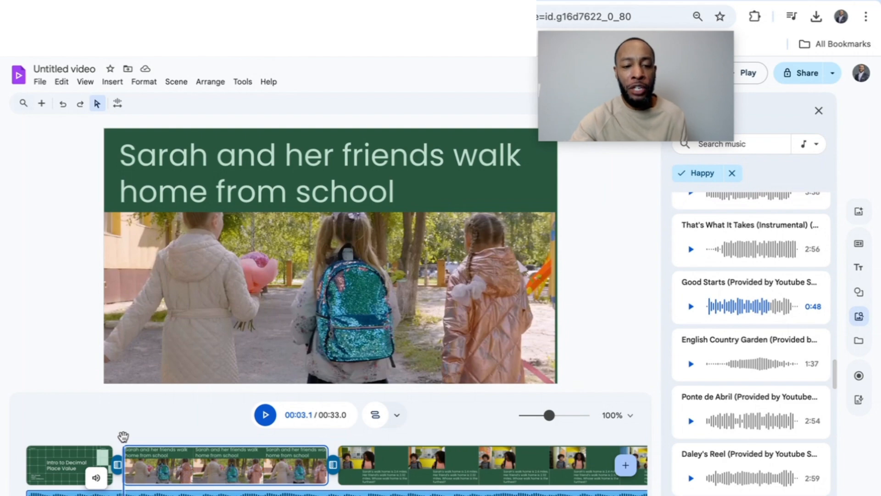
Play the whole video from the beginning to check the transitions and background music.
{"action": "left_click_drag", "start_coordinate": [123, 436], "coordinate": [2, 445]}
{"action": "left_click", "coordinate": [265, 415]}
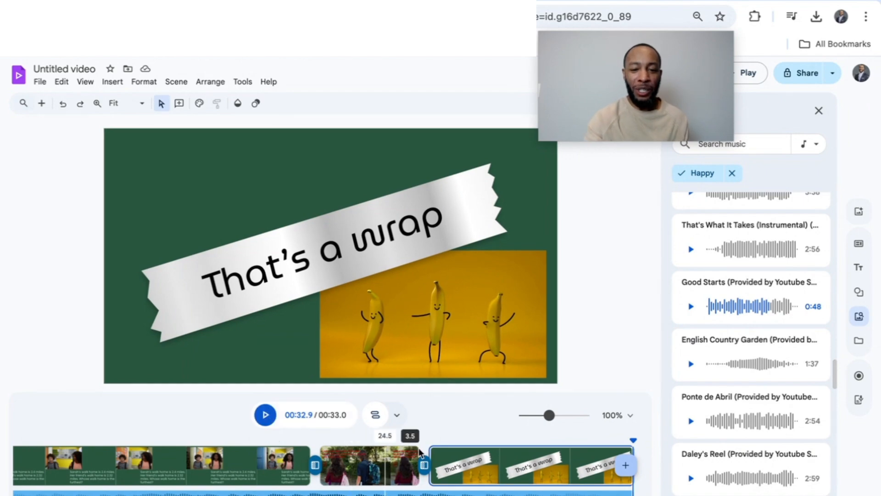
Extend the scene of the two students with backpacks to 8.8 seconds on the timeline.
{"action": "left_click", "coordinate": [413, 459]}
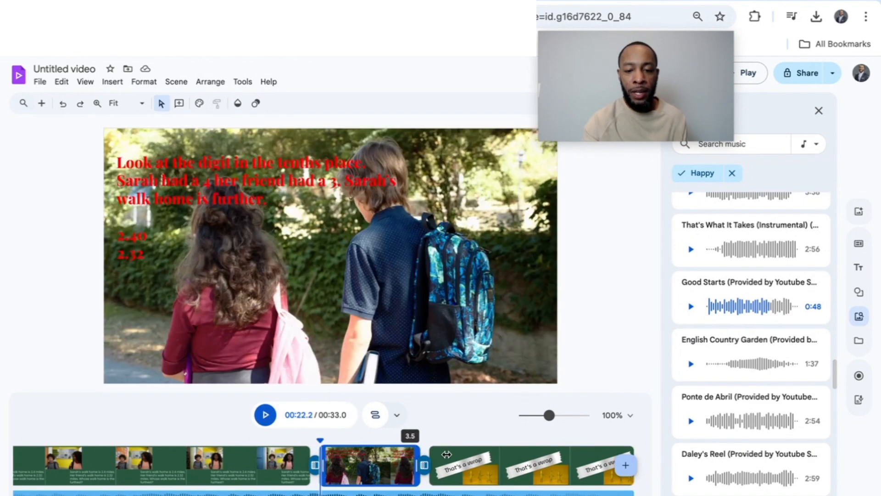
{"action": "left_click_drag", "start_coordinate": [447, 454], "coordinate": [568, 449]}
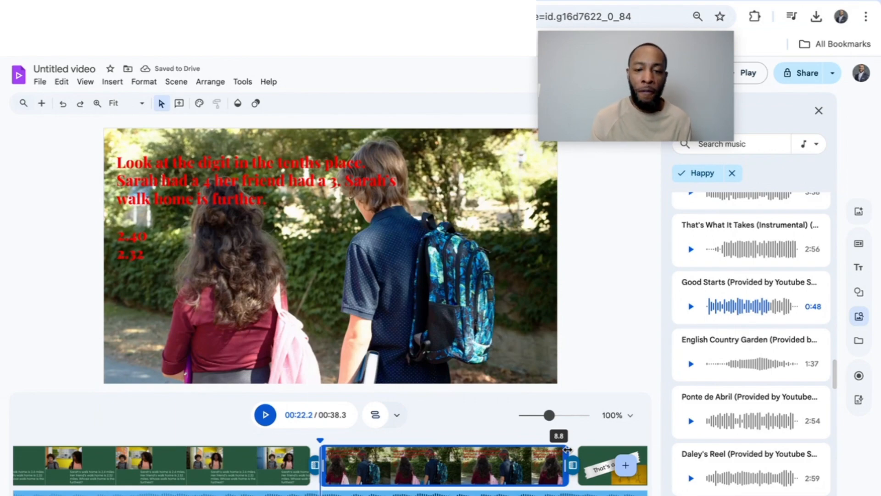
Detach the students' video from the scene background, enlarge it, and place it in the scene's lower-right corner.
{"action": "right_click", "coordinate": [397, 306]}
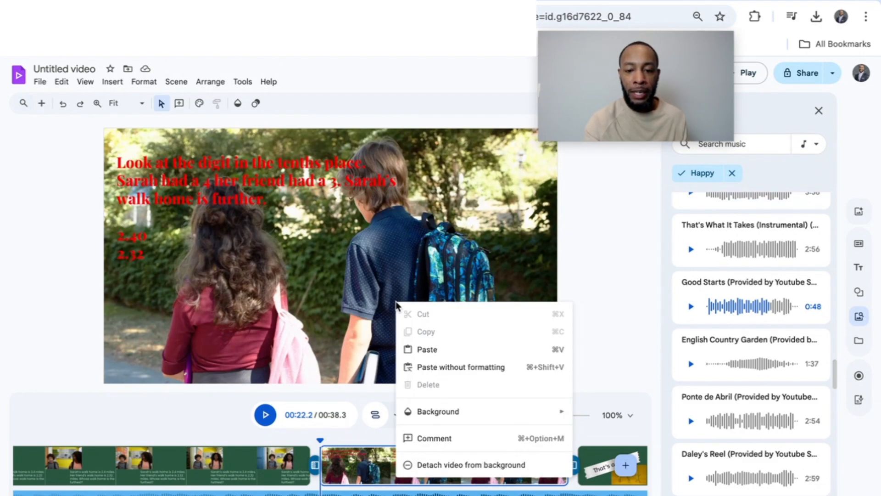
{"action": "left_click", "coordinate": [438, 464]}
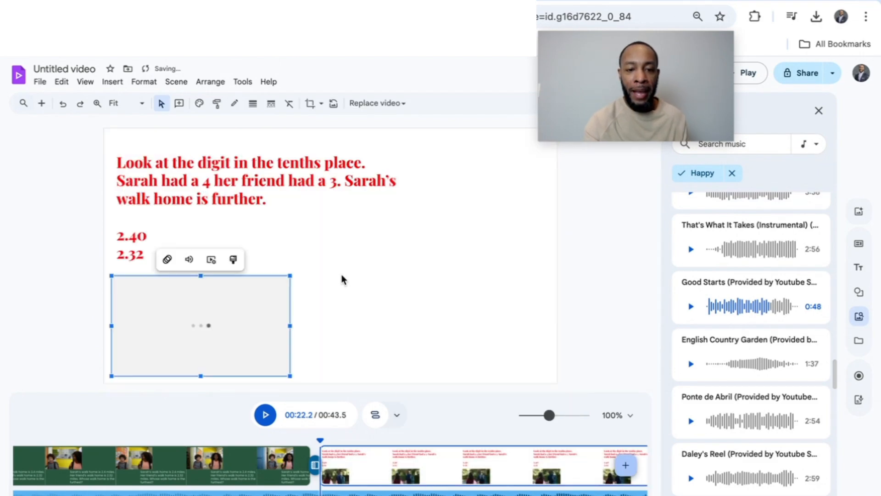
{"action": "left_click_drag", "start_coordinate": [290, 275], "coordinate": [401, 273]}
{"action": "left_click_drag", "start_coordinate": [284, 286], "coordinate": [437, 296]}
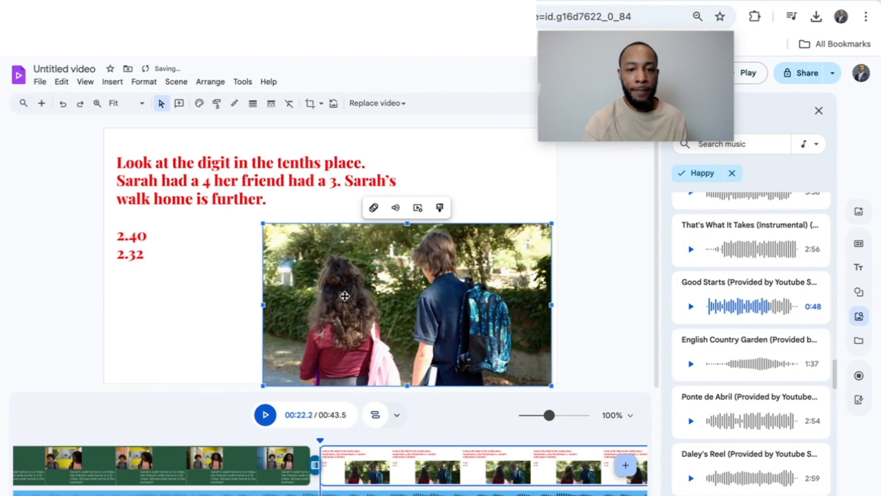
Set the students scene's background to the solid bright green from the default styles.
{"action": "left_click", "coordinate": [264, 218]}
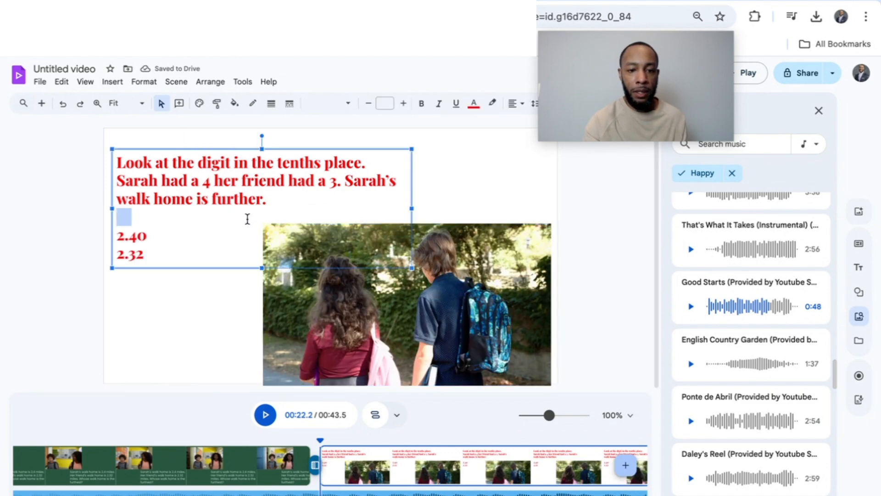
{"action": "left_click", "coordinate": [454, 186]}
{"action": "left_click", "coordinate": [325, 179]}
{"action": "left_click", "coordinate": [512, 159]}
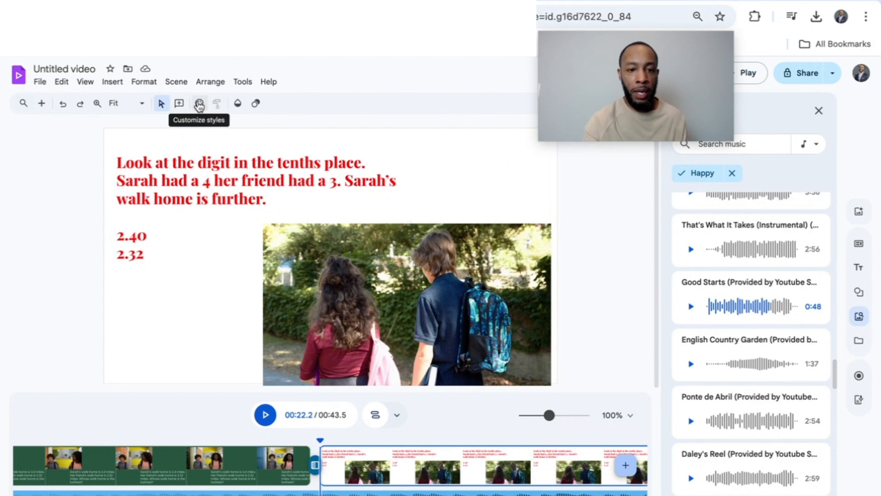
{"action": "left_click", "coordinate": [237, 104]}
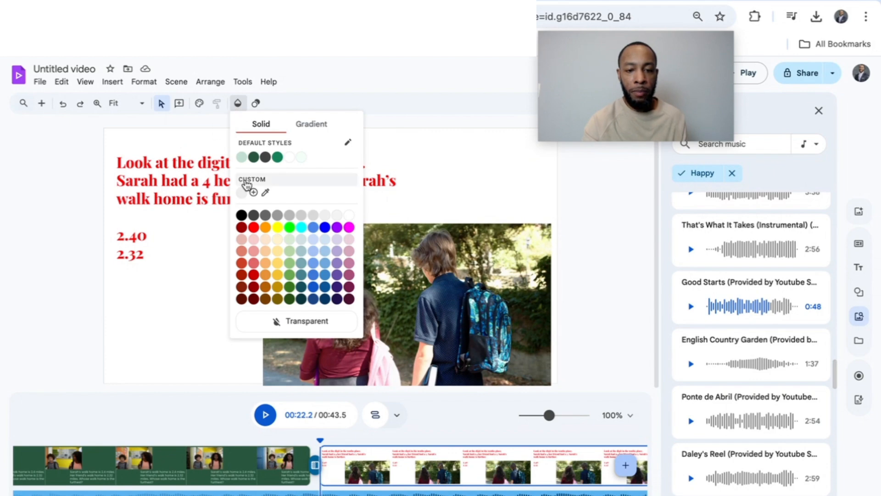
{"action": "left_click", "coordinate": [277, 157]}
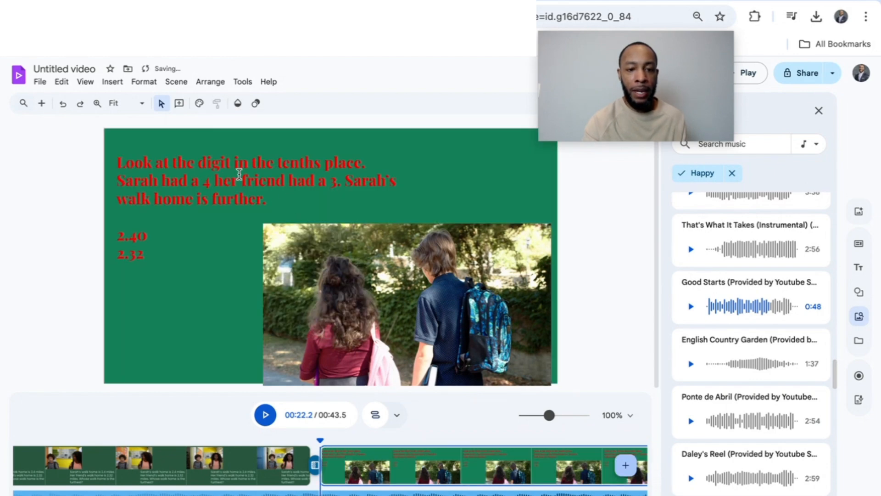
Move the red tenths-place text box slightly right and up within the scene.
{"action": "left_click", "coordinate": [193, 182]}
{"action": "double_click", "coordinate": [194, 181]}
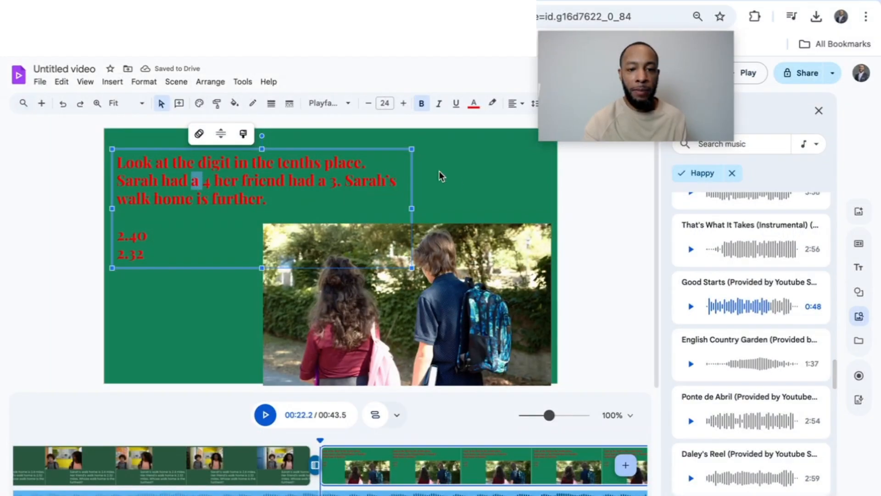
{"action": "left_click", "coordinate": [433, 176]}
{"action": "left_click", "coordinate": [252, 179]}
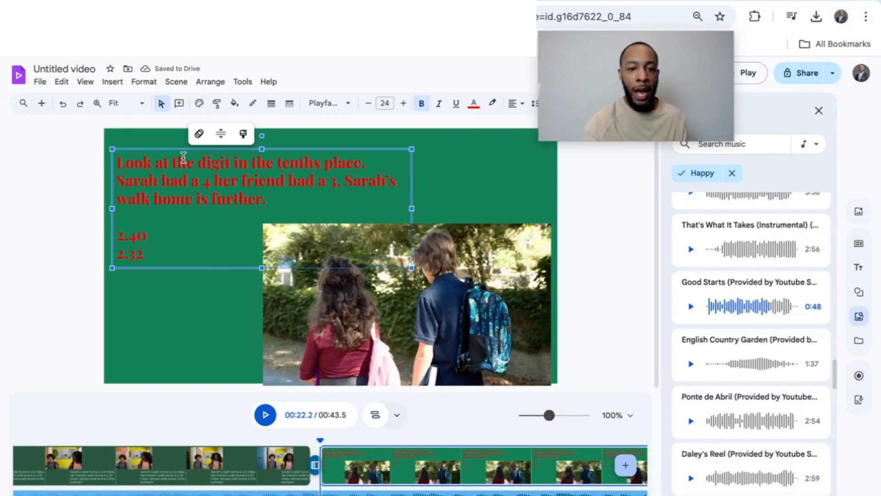
{"action": "left_click_drag", "start_coordinate": [182, 149], "coordinate": [188, 146]}
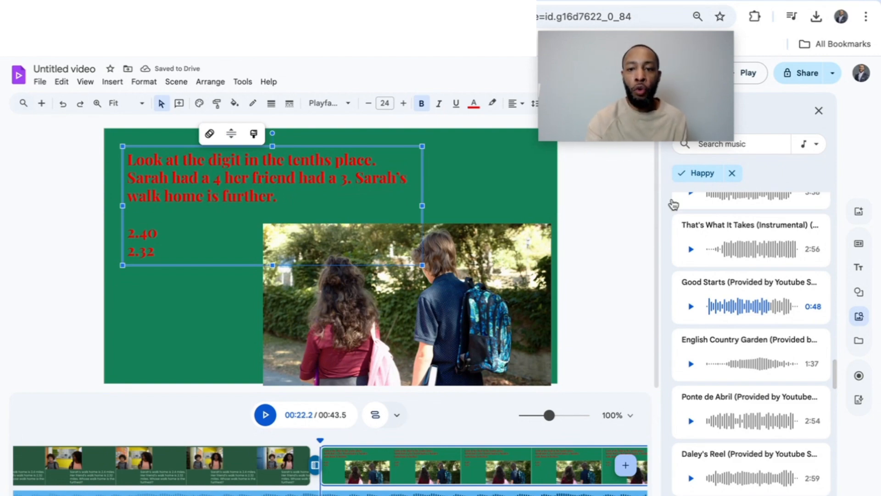
Open the list of file commands for the video project.
{"action": "left_click_drag", "start_coordinate": [634, 42], "coordinate": [733, 150]}
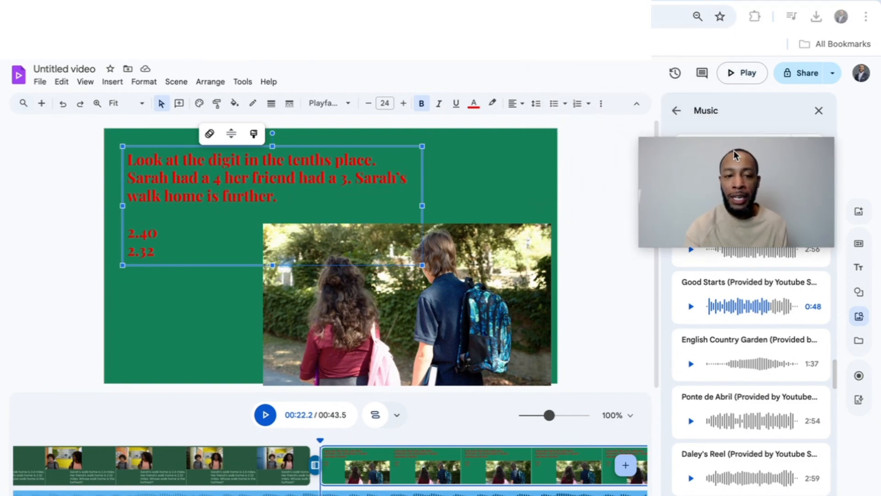
{"action": "left_click", "coordinate": [40, 82]}
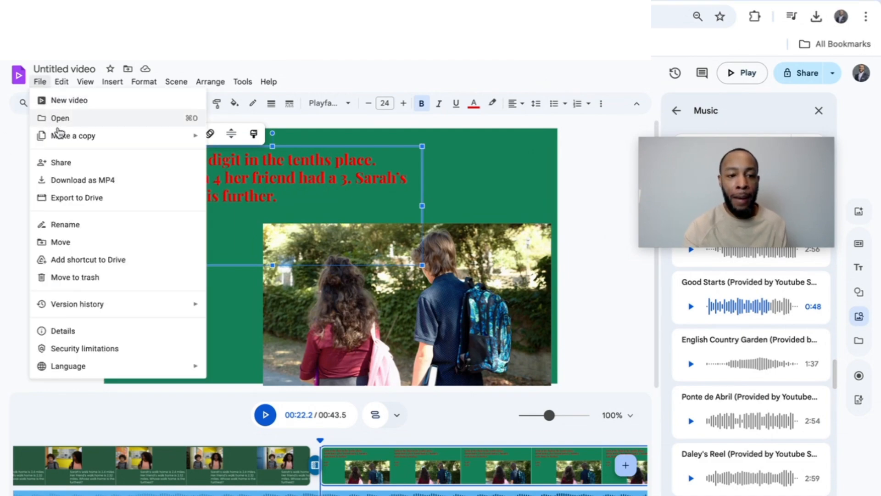